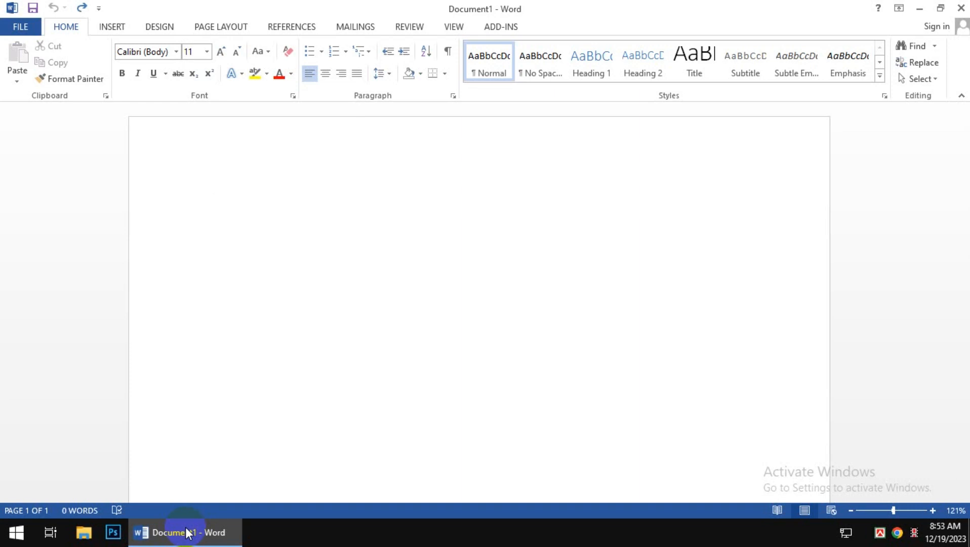
Insert a table with seven columns and four rows, and enlarge it by making its rows taller
{"action": "left_click", "coordinate": [122, 29]}
{"action": "left_click", "coordinate": [92, 61]}
{"action": "left_click", "coordinate": [162, 158]}
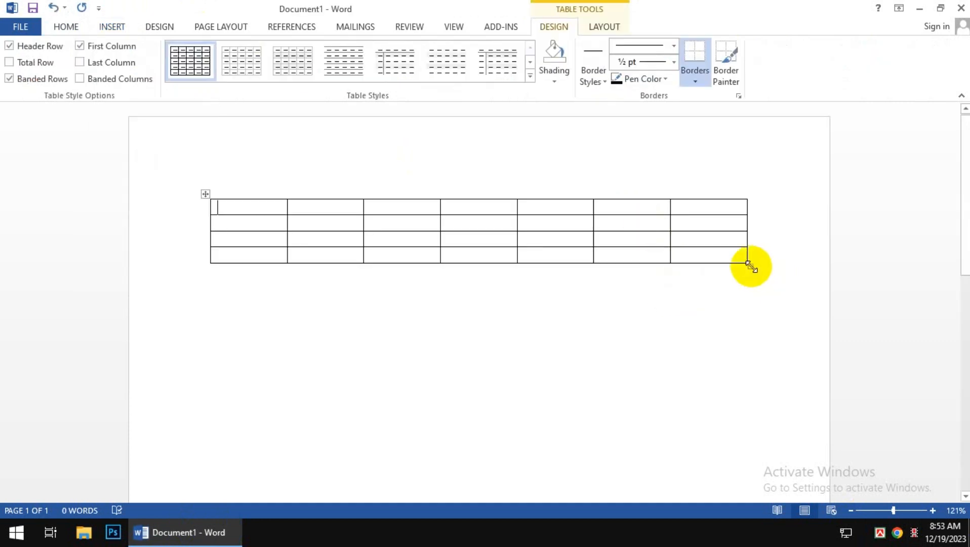
{"action": "left_click_drag", "start_coordinate": [749, 265], "coordinate": [746, 352]}
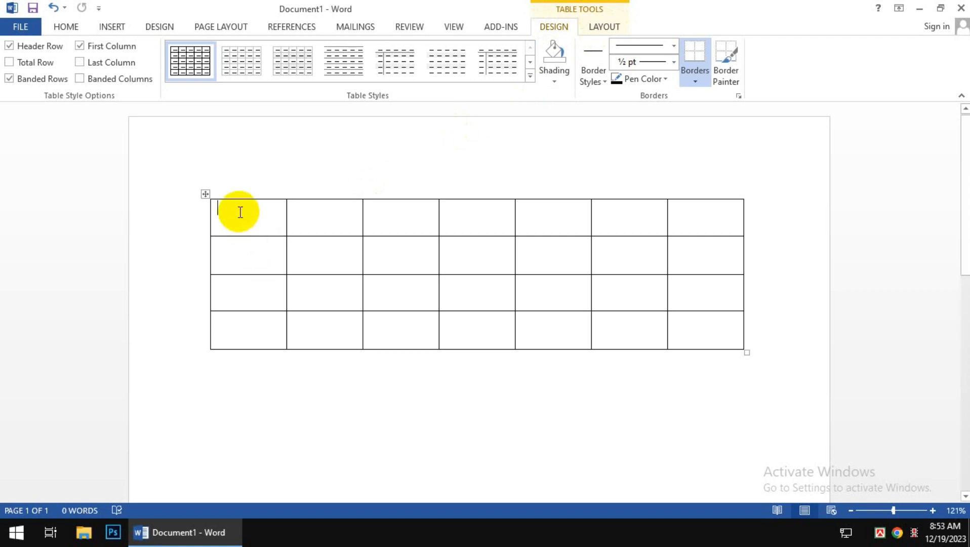
{"action": "scroll", "coordinate": [542, 162], "scroll_direction": "down", "scroll_amount": 2}
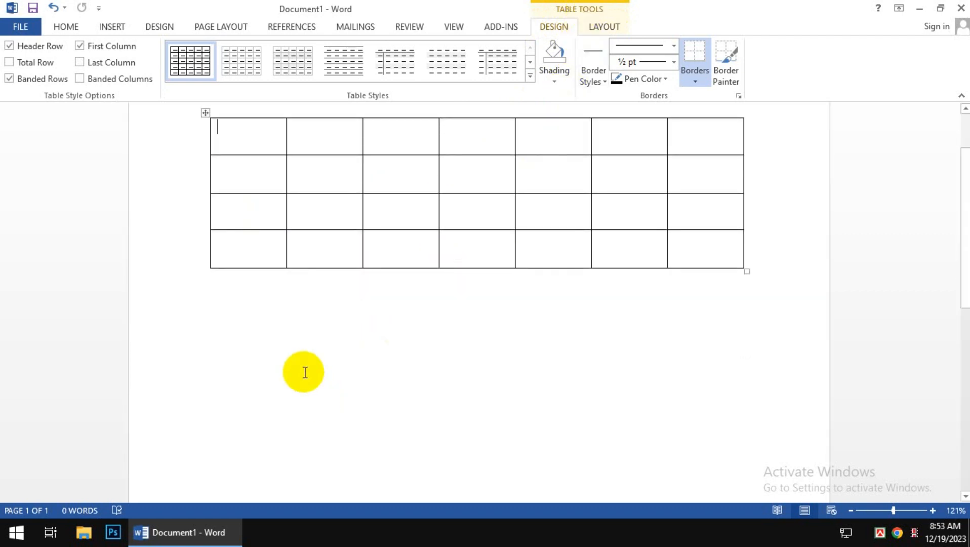
{"action": "left_click", "coordinate": [289, 327]}
{"action": "scroll", "coordinate": [366, 364], "scroll_direction": "up", "scroll_amount": 2}
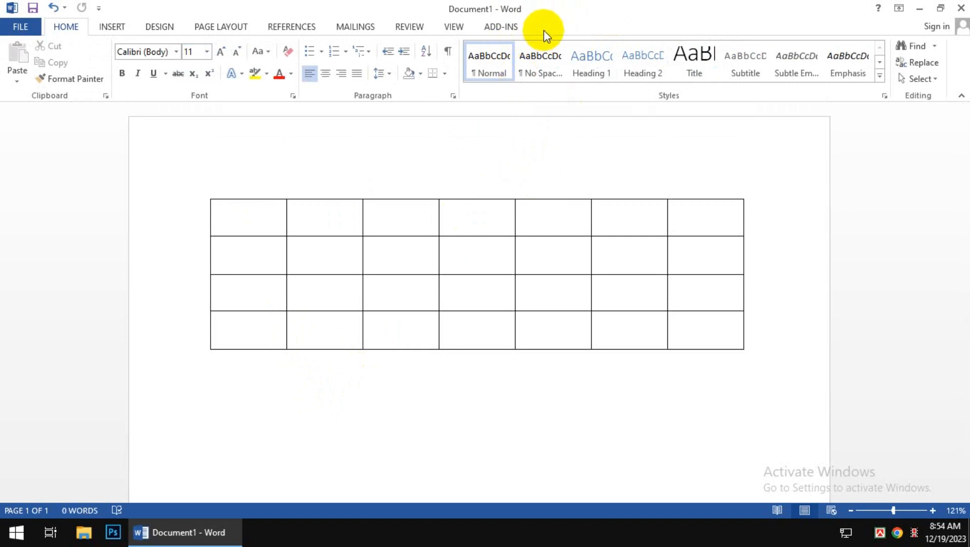
Apply the black-and-gray banded style from the second row of the Grid Tables styles to the whole table
{"action": "left_click", "coordinate": [311, 318]}
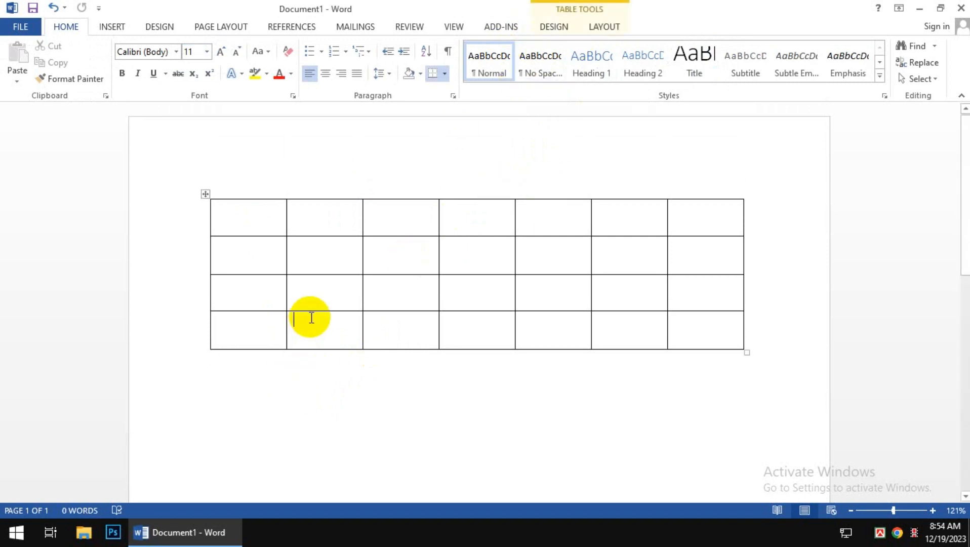
{"action": "left_click", "coordinate": [574, 30]}
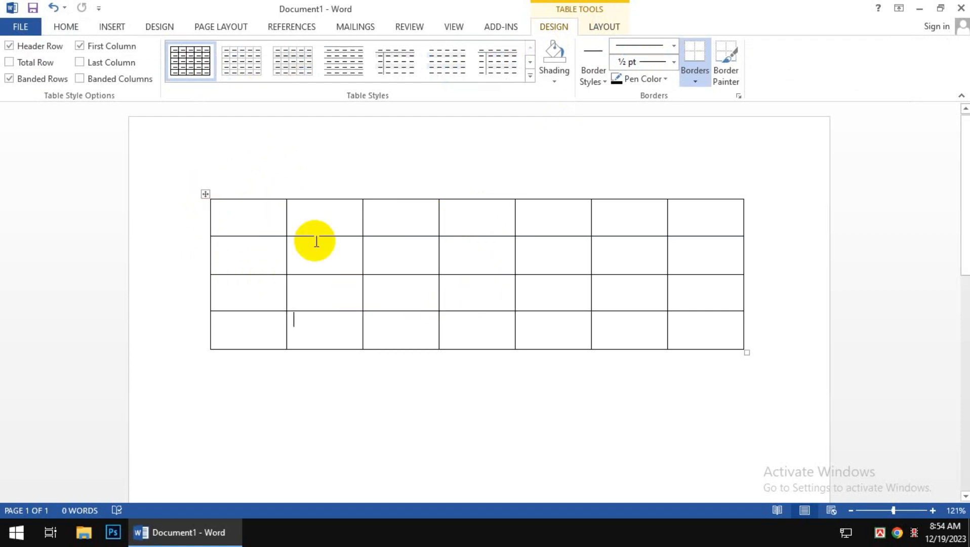
{"action": "left_click", "coordinate": [204, 194]}
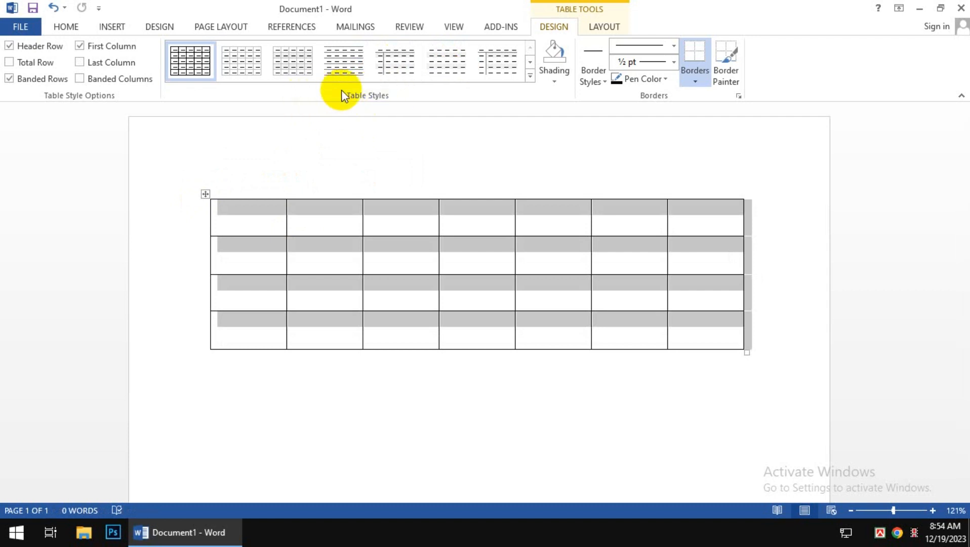
{"action": "left_click", "coordinate": [530, 76]}
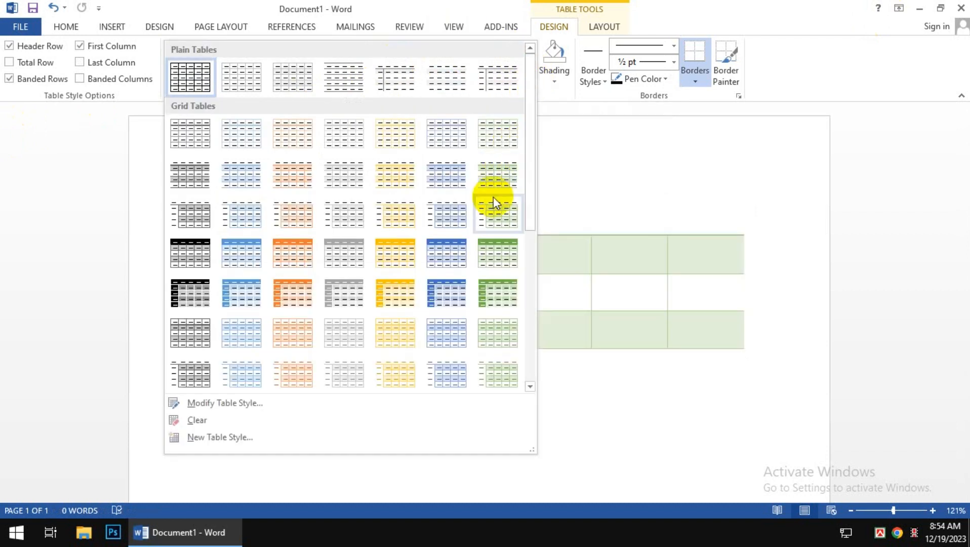
{"action": "scroll", "coordinate": [241, 157], "scroll_direction": "down", "scroll_amount": 3}
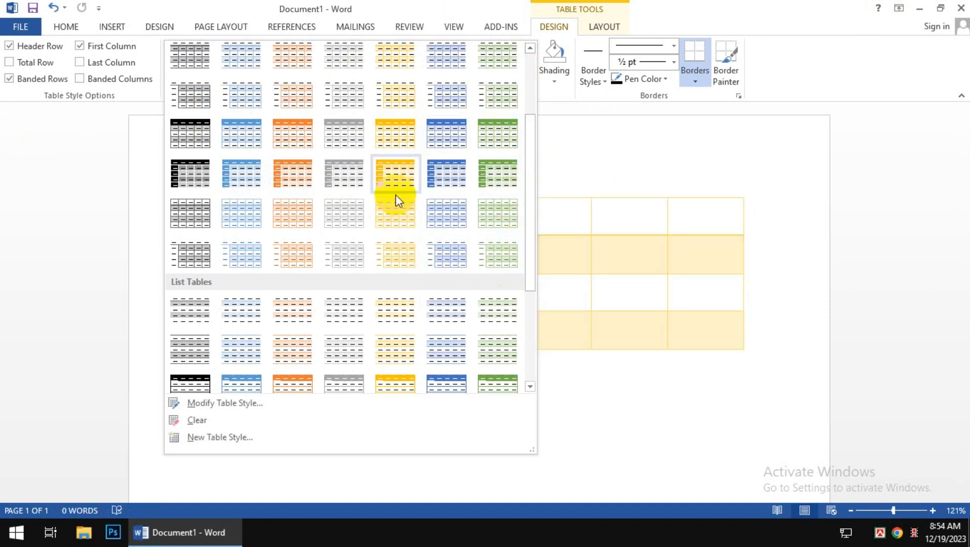
{"action": "scroll", "coordinate": [400, 198], "scroll_direction": "down", "scroll_amount": 4}
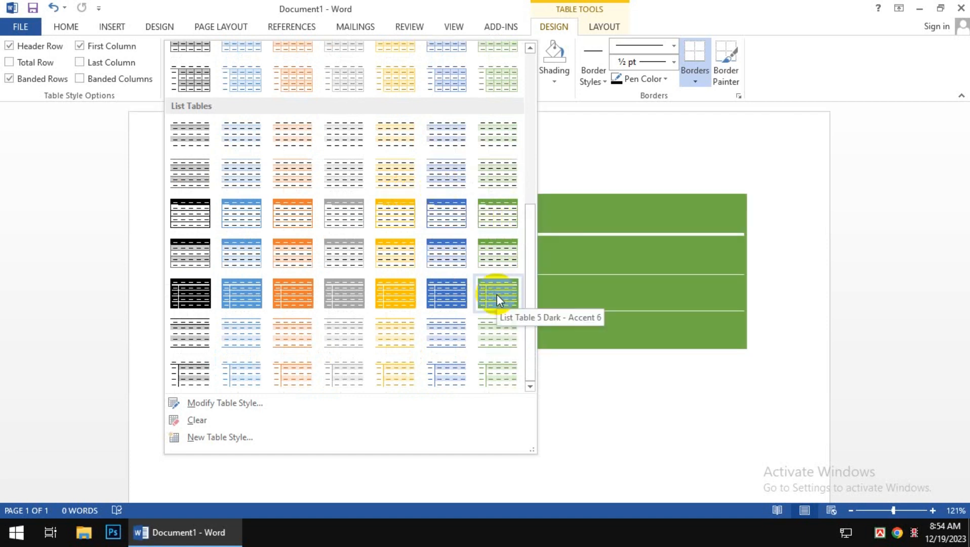
{"action": "scroll", "coordinate": [187, 240], "scroll_direction": "up", "scroll_amount": 3}
{"action": "scroll", "coordinate": [186, 240], "scroll_direction": "up", "scroll_amount": 3}
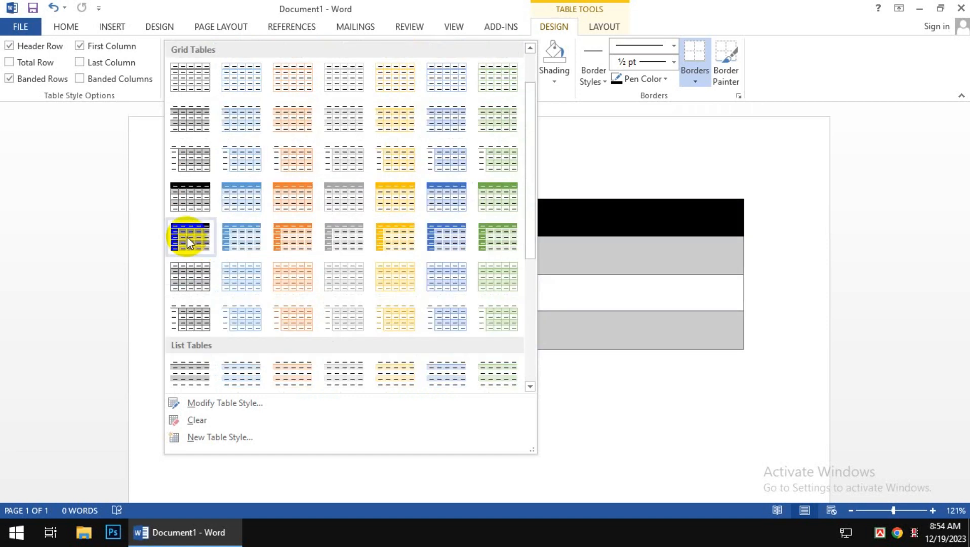
{"action": "left_click", "coordinate": [195, 120]}
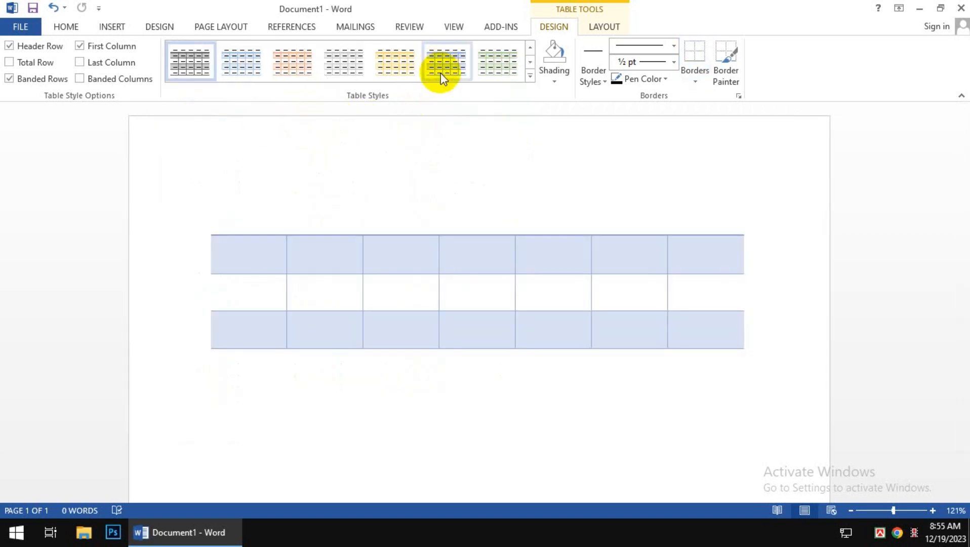
Restore the first Plain Tables style, with black grid lines around every cell
{"action": "left_click", "coordinate": [310, 261]}
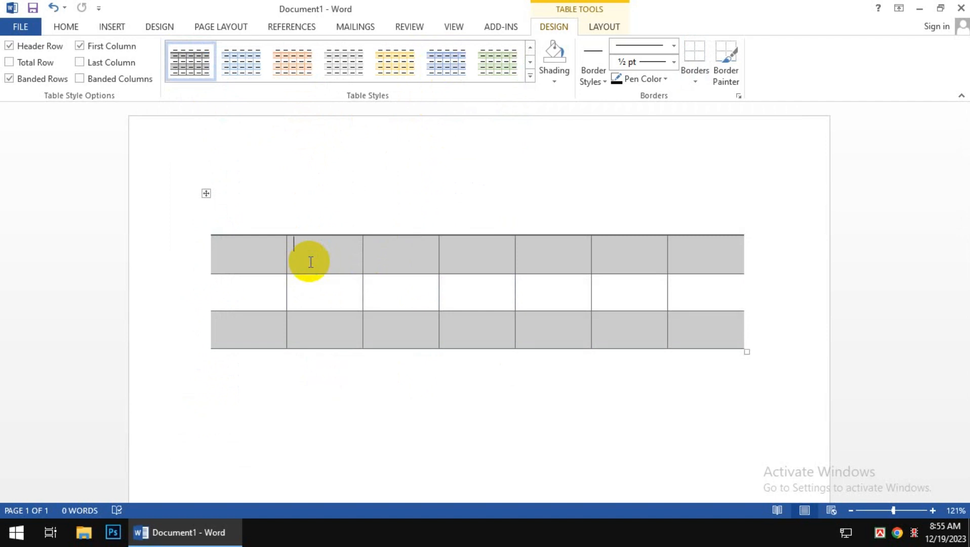
{"action": "left_click", "coordinate": [530, 75]}
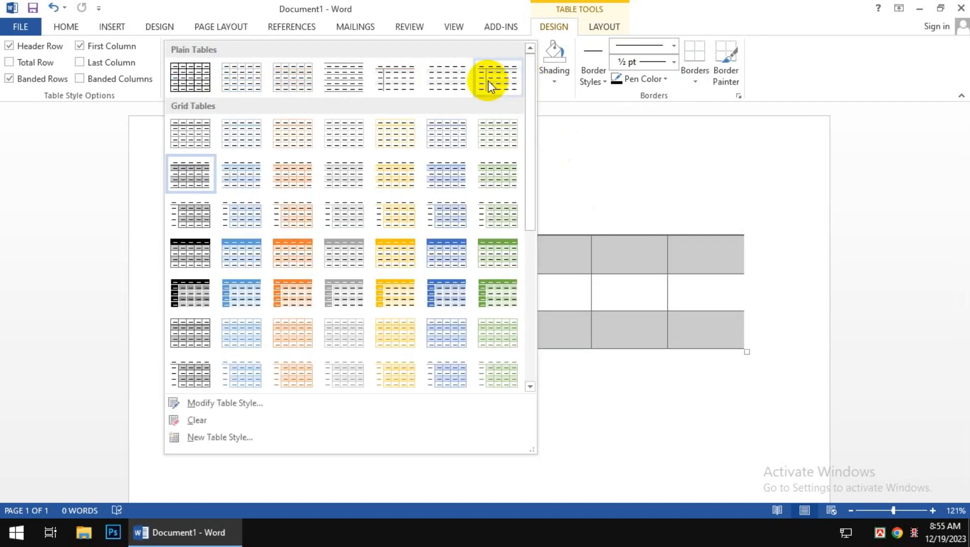
{"action": "left_click", "coordinate": [191, 74]}
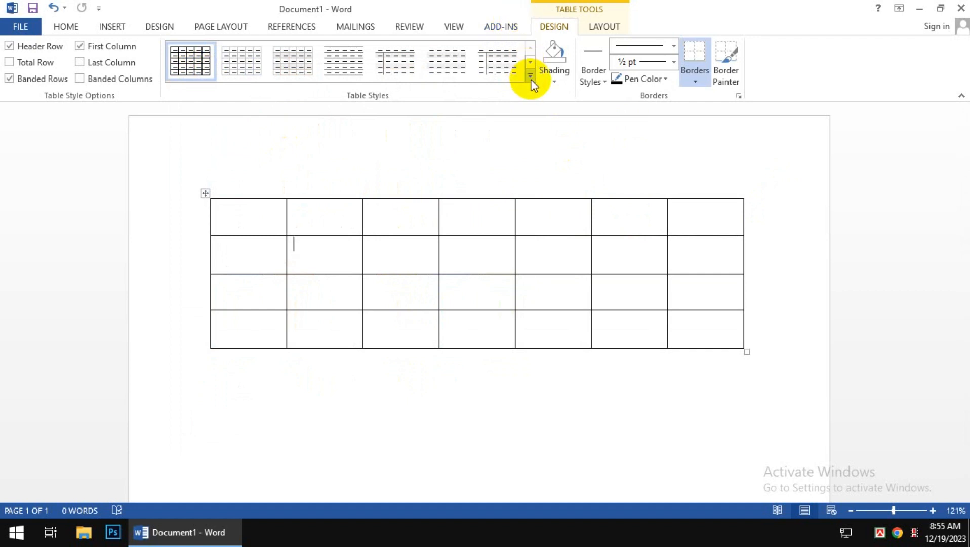
{"action": "left_click", "coordinate": [559, 75]}
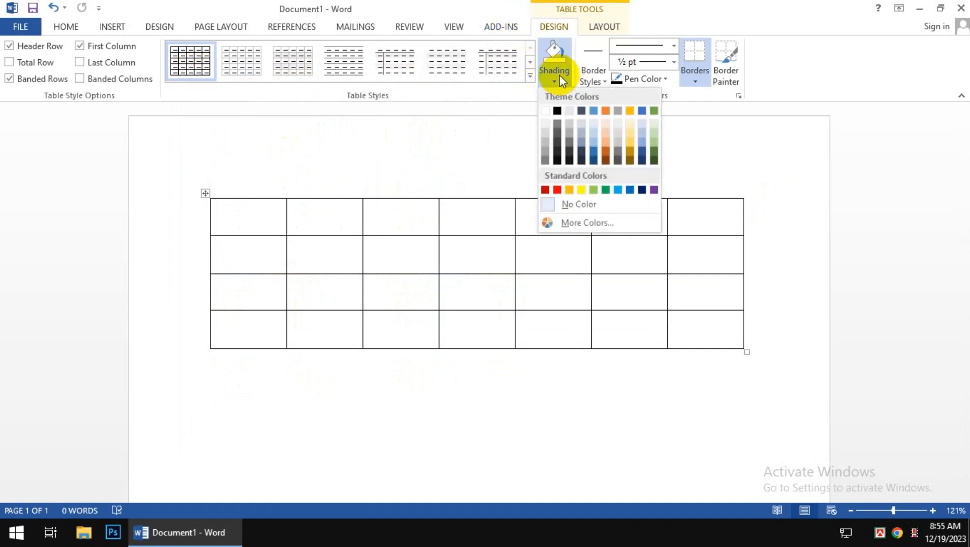
{"action": "left_click", "coordinate": [392, 216]}
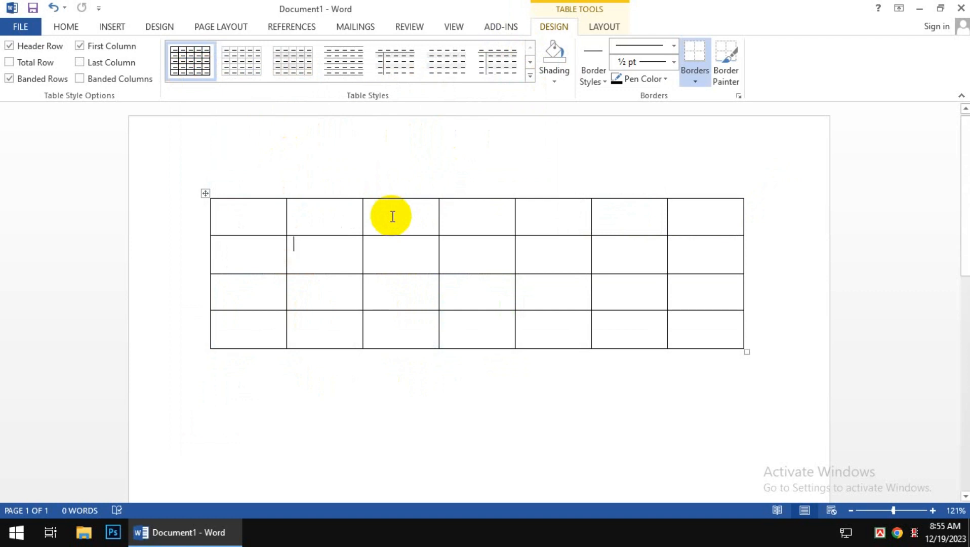
{"action": "left_click_drag", "start_coordinate": [391, 216], "coordinate": [461, 217]}
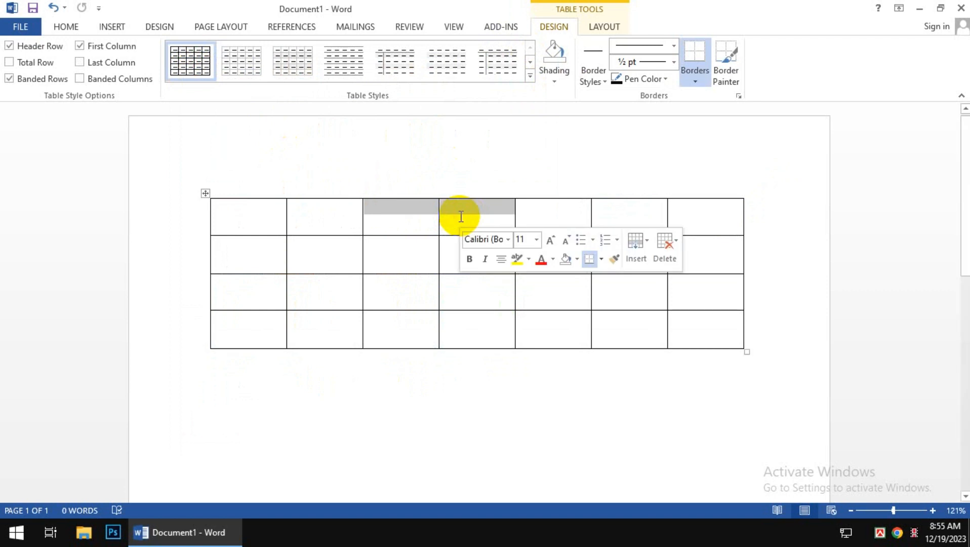
{"action": "left_click", "coordinate": [553, 81]}
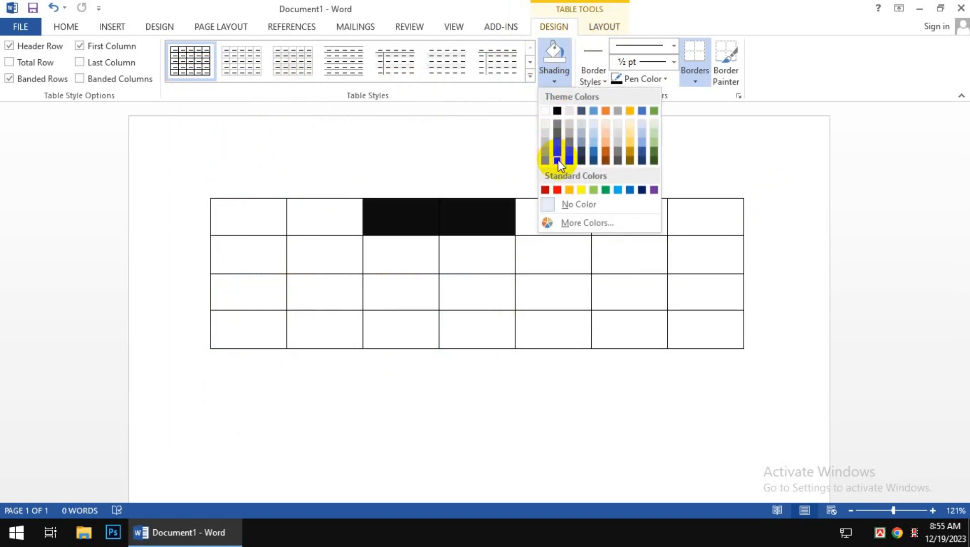
{"action": "left_click", "coordinate": [482, 215]}
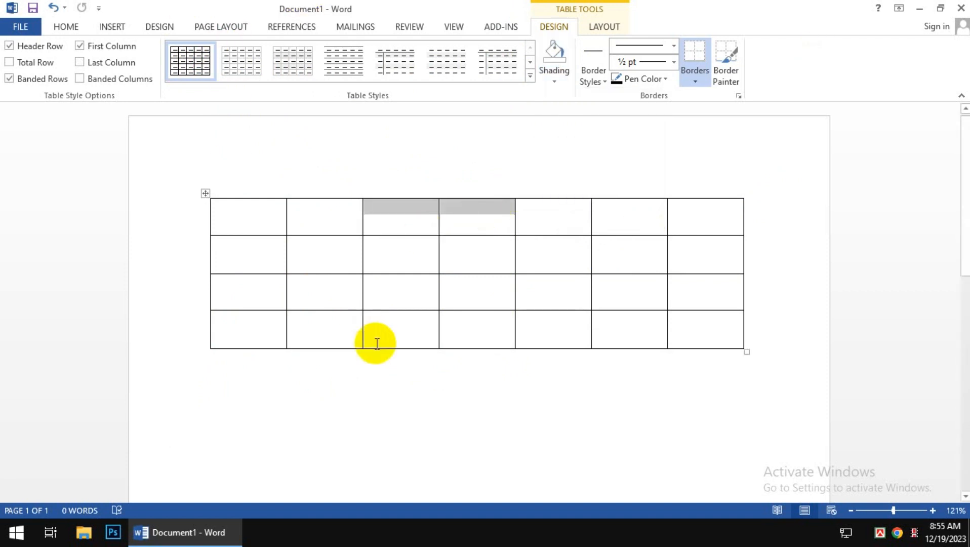
{"action": "left_click", "coordinate": [621, 239]}
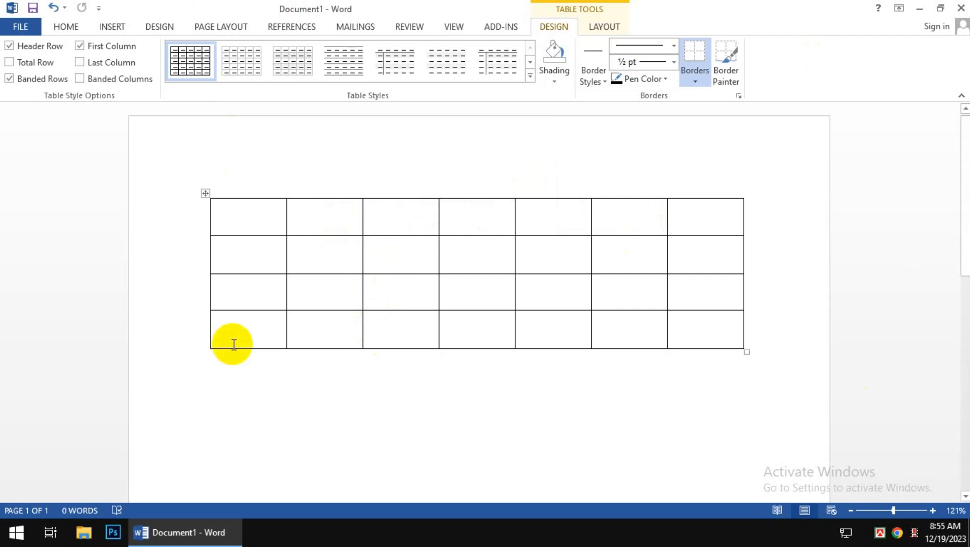
Shade all cells of the table's second column with the standard red color
{"action": "left_click_drag", "start_coordinate": [314, 223], "coordinate": [323, 326]}
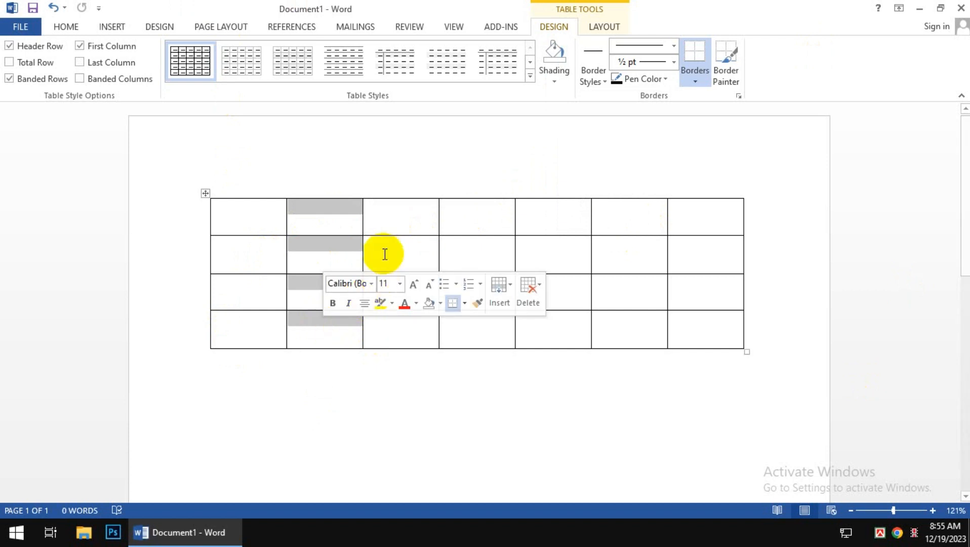
{"action": "left_click", "coordinate": [555, 80]}
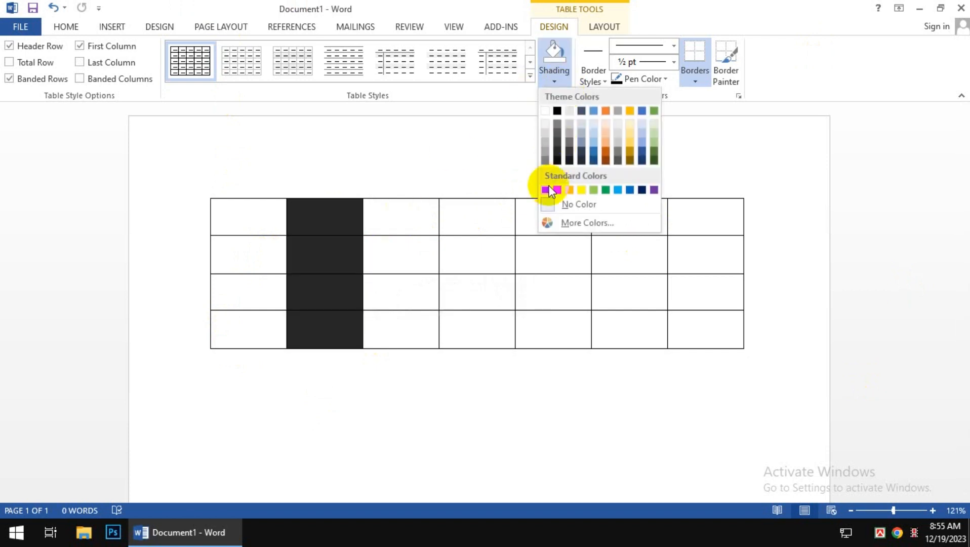
{"action": "left_click", "coordinate": [557, 190]}
Shade all cells of the table's fifth column with the standard green color
{"action": "left_click_drag", "start_coordinate": [568, 210], "coordinate": [567, 320]}
{"action": "left_click", "coordinate": [556, 72]}
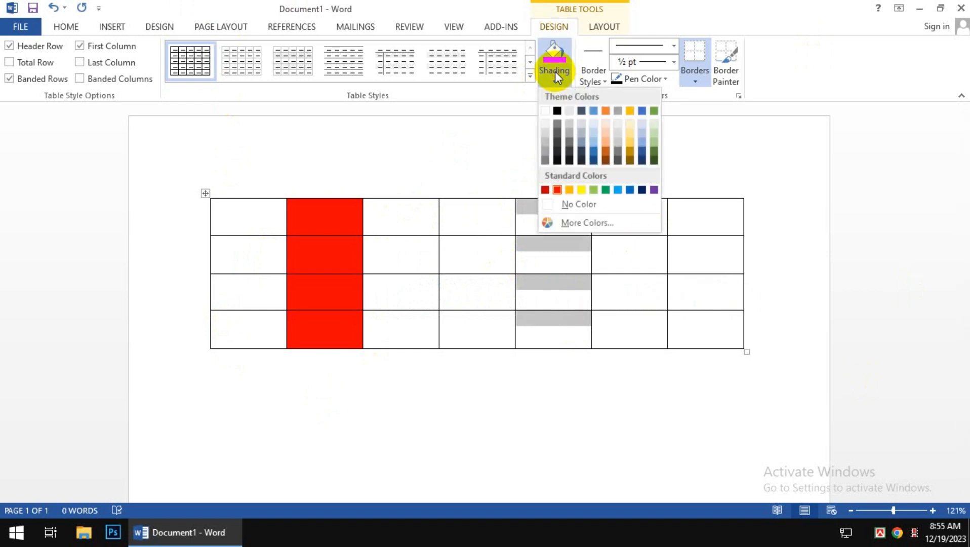
{"action": "left_click", "coordinate": [604, 187]}
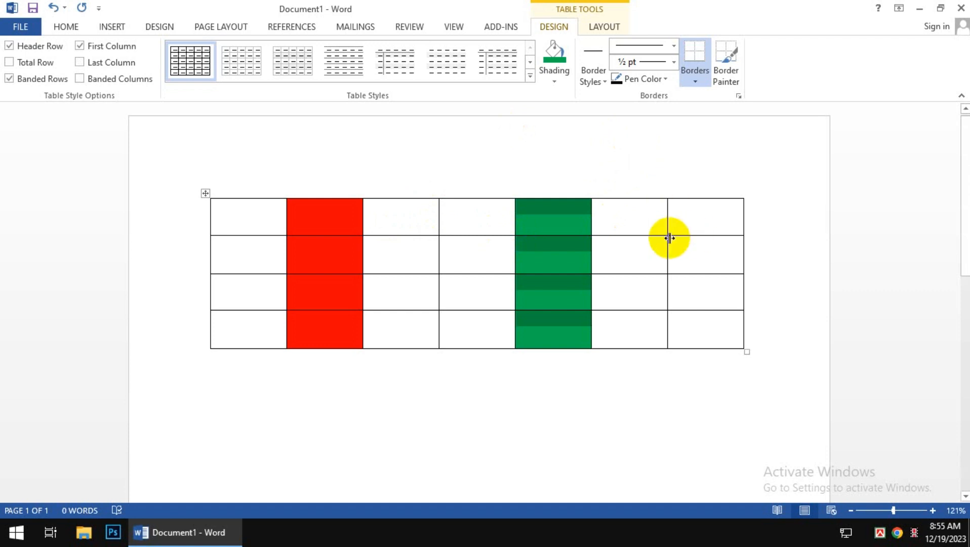
{"action": "left_click", "coordinate": [642, 202]}
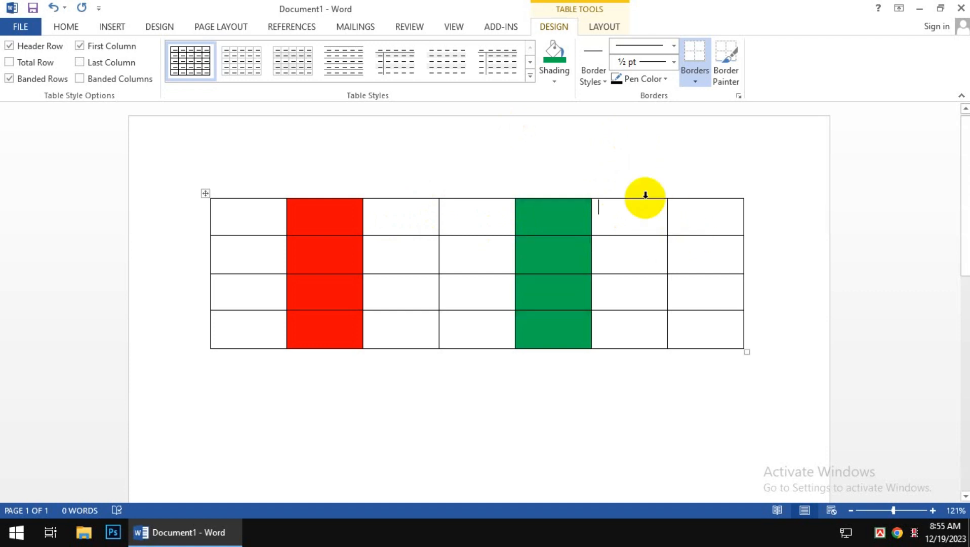
Paint the table's left border and the first cell's top border with the thick light orange theme border style
{"action": "left_click", "coordinate": [607, 78]}
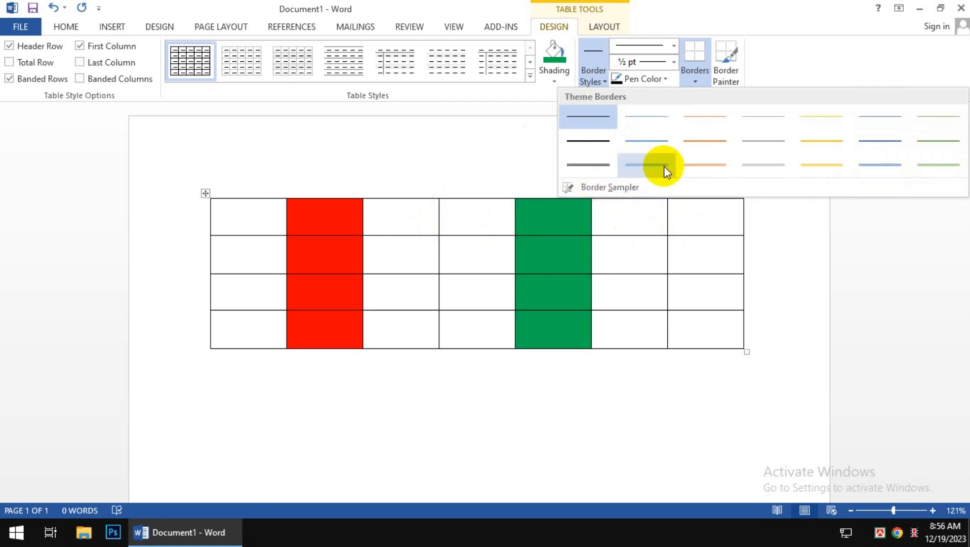
{"action": "left_click", "coordinate": [630, 256]}
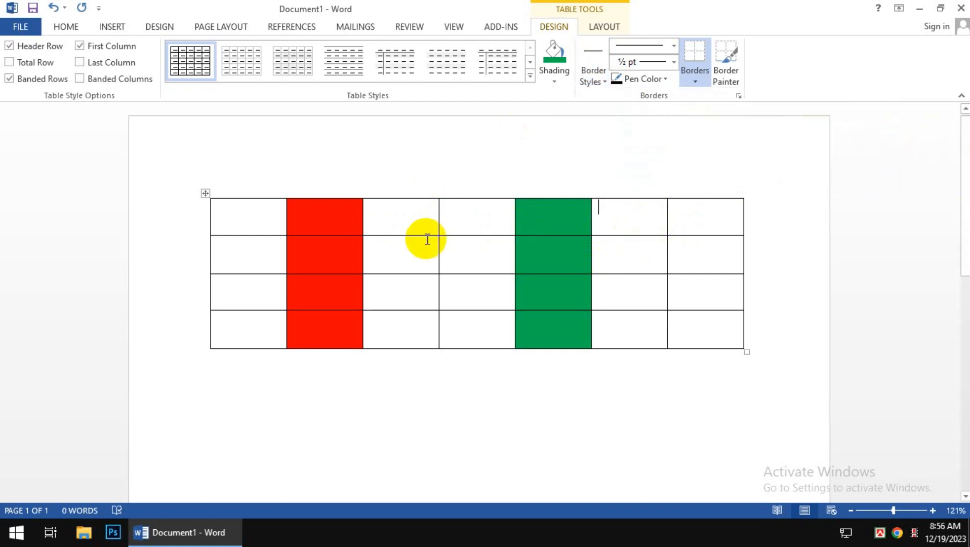
{"action": "left_click", "coordinate": [205, 193]}
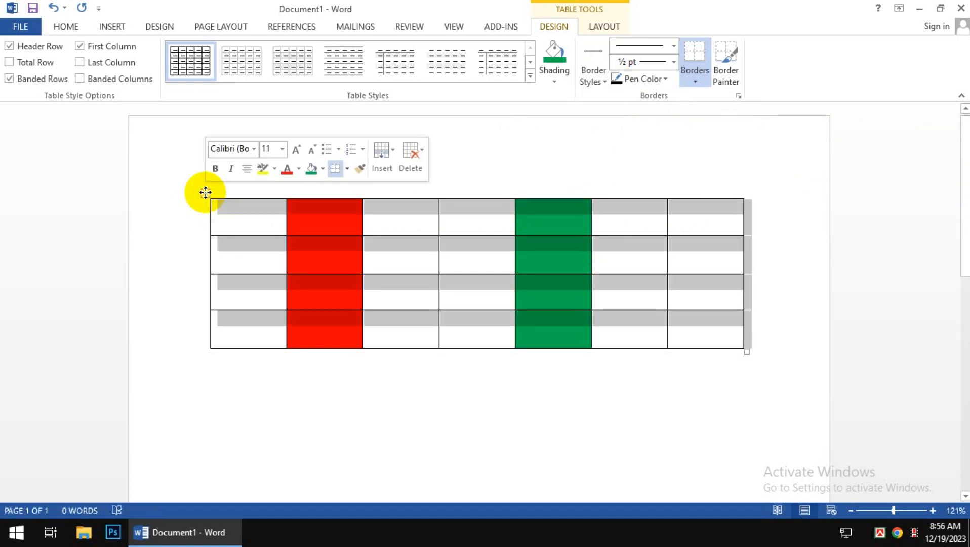
{"action": "left_click", "coordinate": [606, 85]}
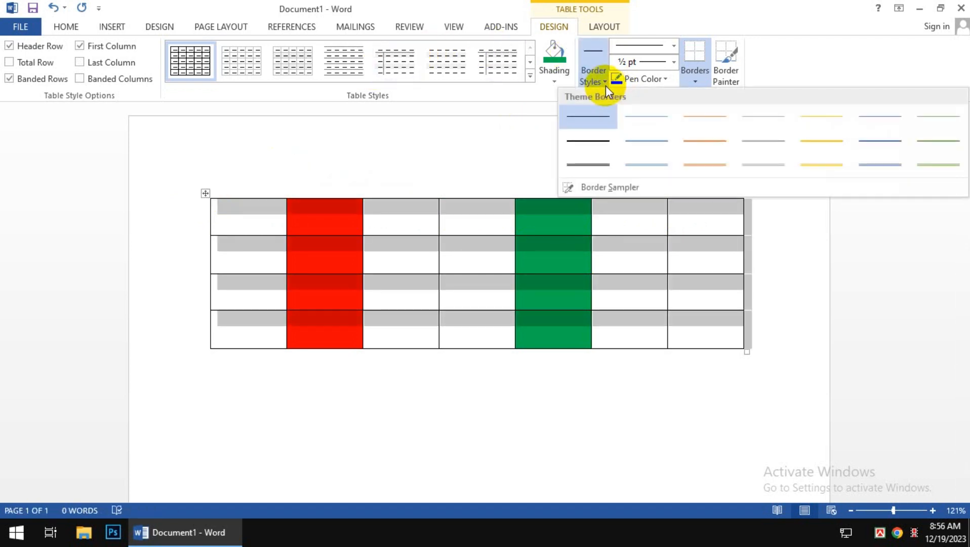
{"action": "left_click", "coordinate": [703, 167]}
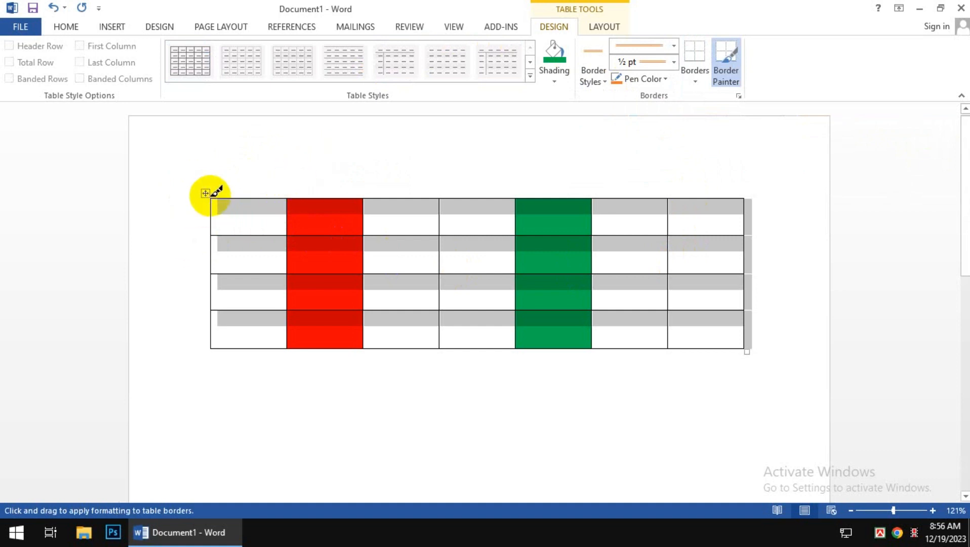
{"action": "left_click_drag", "start_coordinate": [209, 200], "coordinate": [210, 225]}
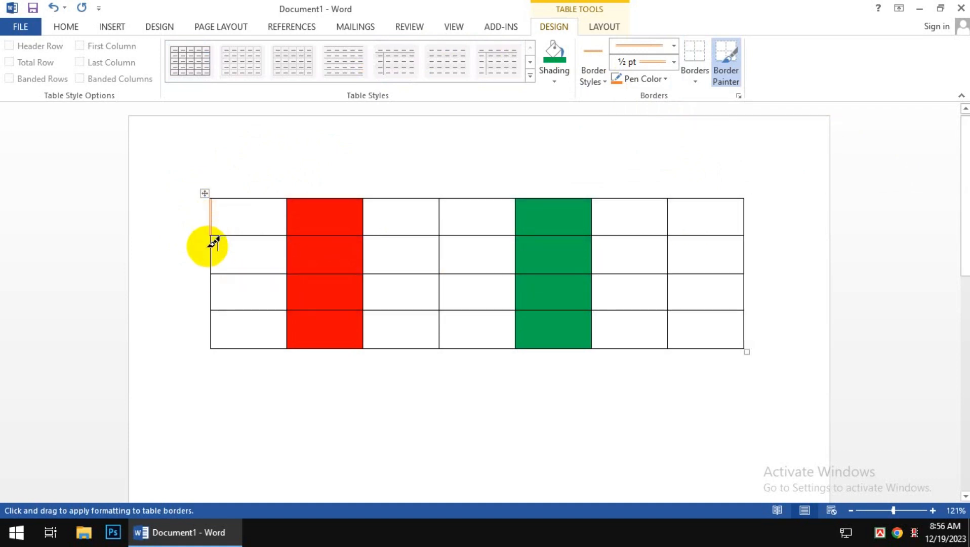
{"action": "mouse_move", "coordinate": [215, 245]}
{"action": "left_mouse_down"}
{"action": "mouse_move", "coordinate": [223, 323]}
{"action": "mouse_move", "coordinate": [214, 319]}
{"action": "left_mouse_up"}
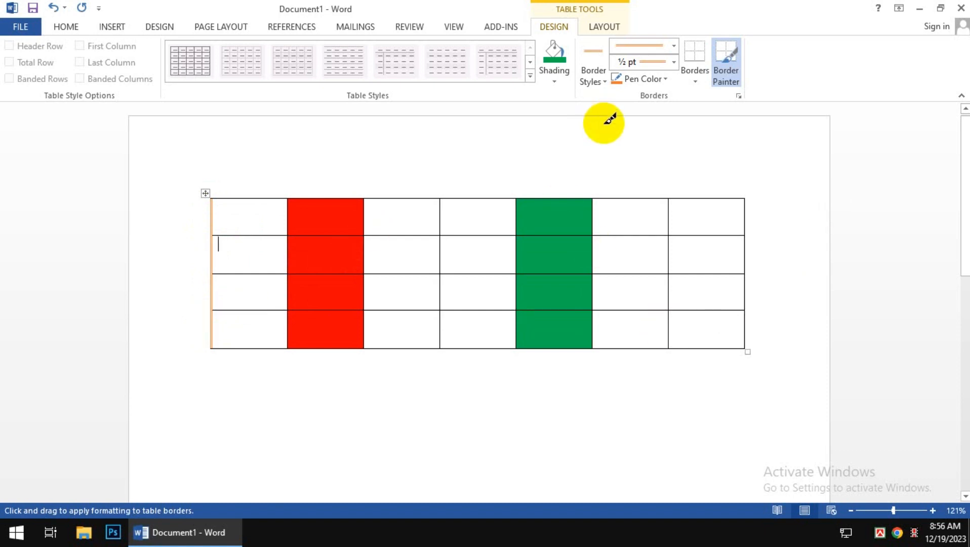
{"action": "left_click", "coordinate": [204, 196]}
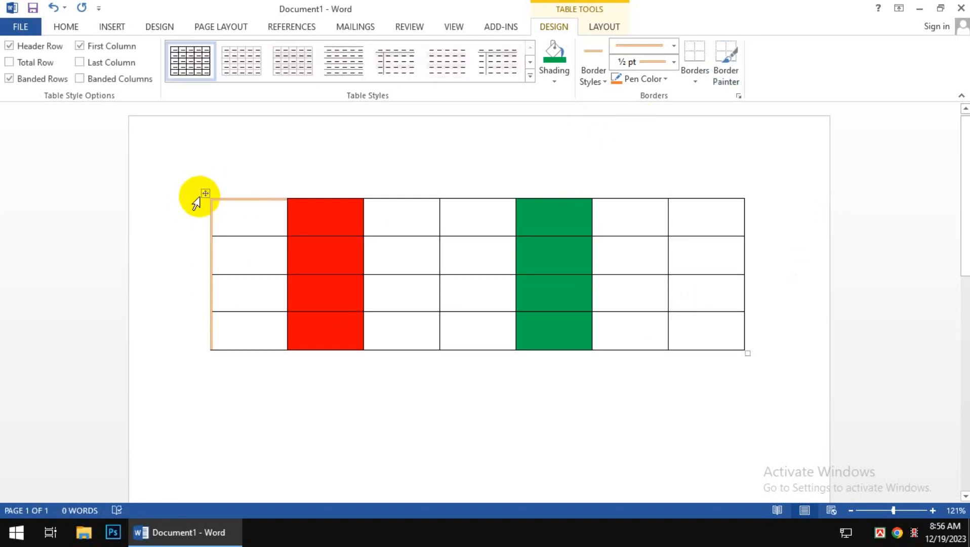
Apply the thick light orange theme border style to all borders of the whole table
{"action": "left_click", "coordinate": [205, 192]}
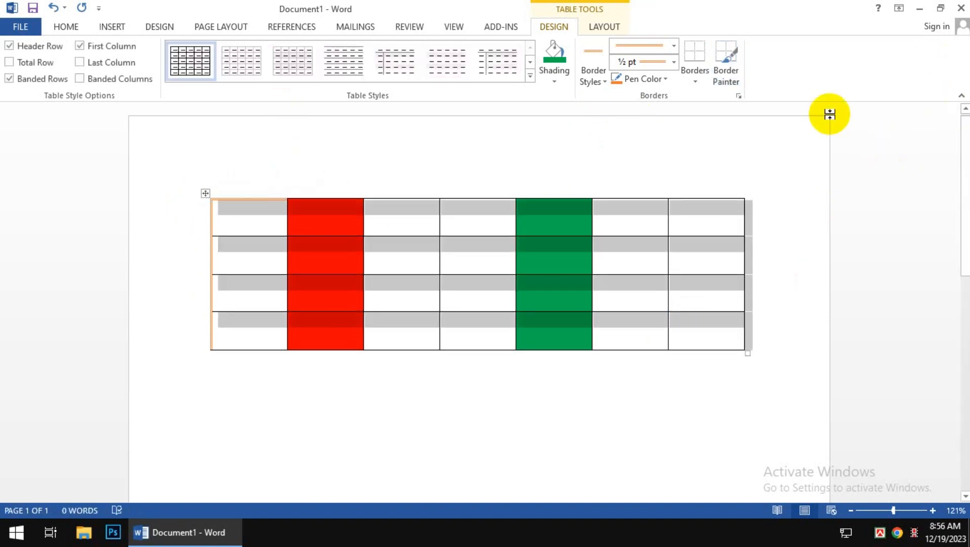
{"action": "left_click", "coordinate": [694, 81]}
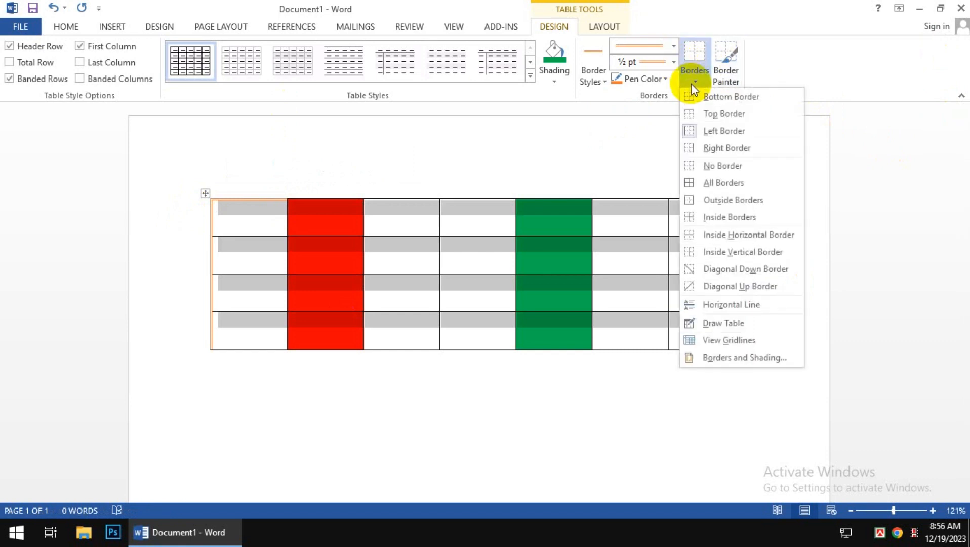
{"action": "left_click", "coordinate": [719, 183]}
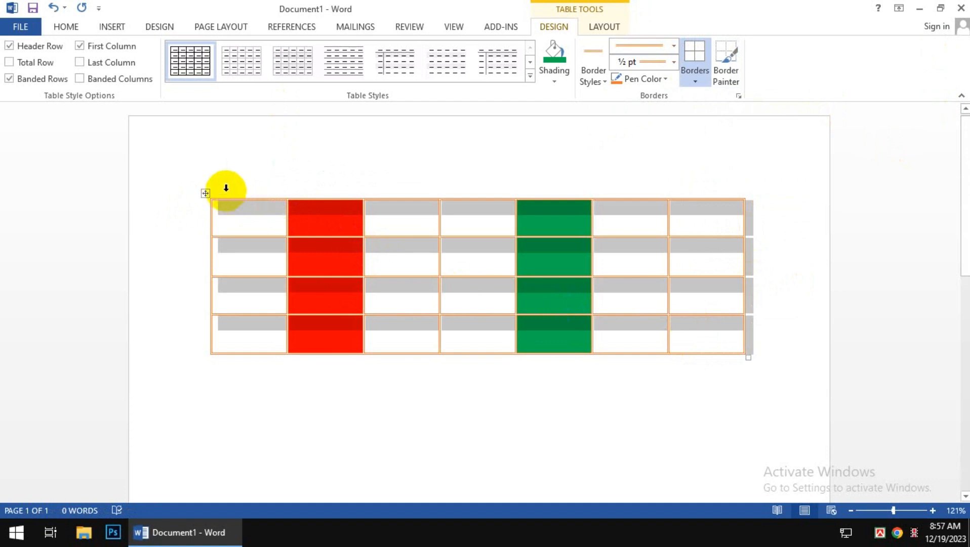
Choose the thick light green theme border style and apply it to all borders of the whole table
{"action": "left_click", "coordinate": [590, 84]}
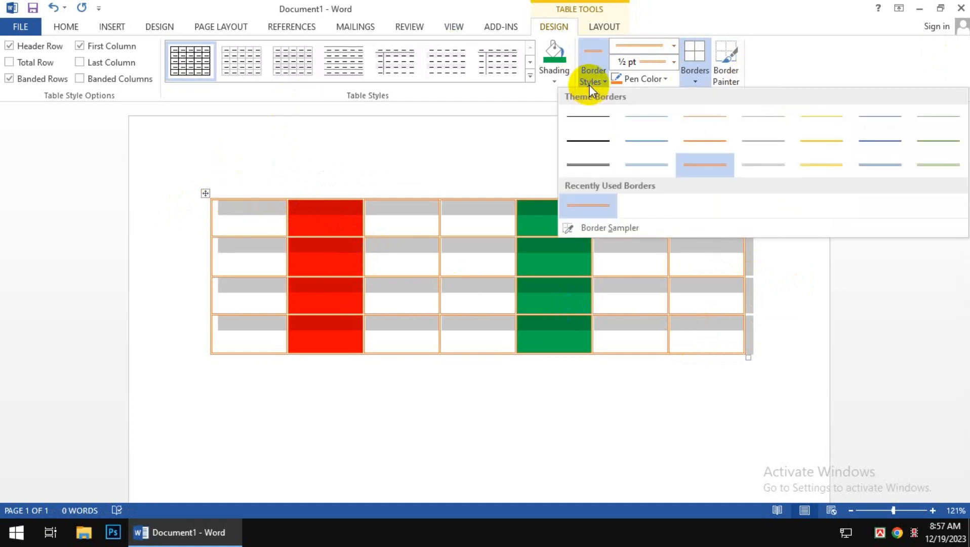
{"action": "left_click", "coordinate": [938, 163]}
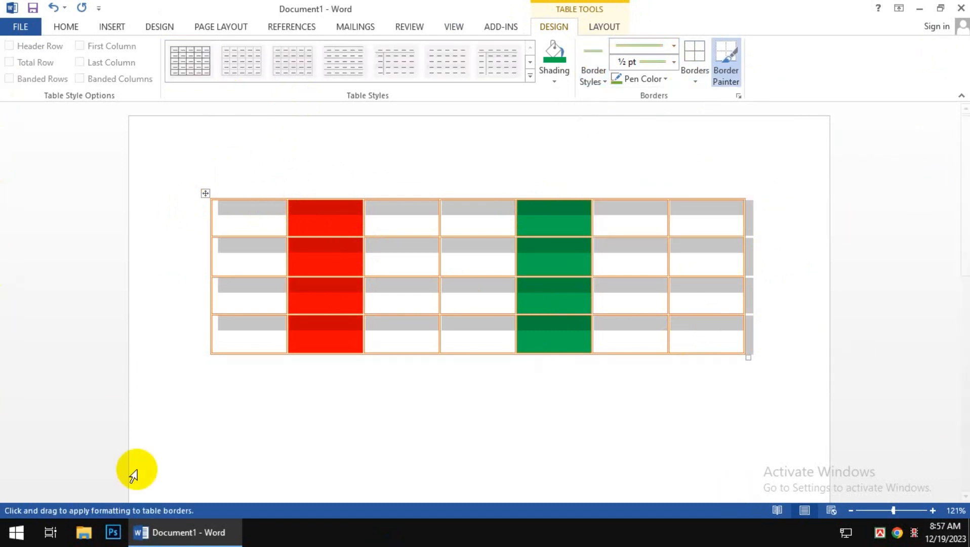
{"action": "left_click", "coordinate": [208, 192]}
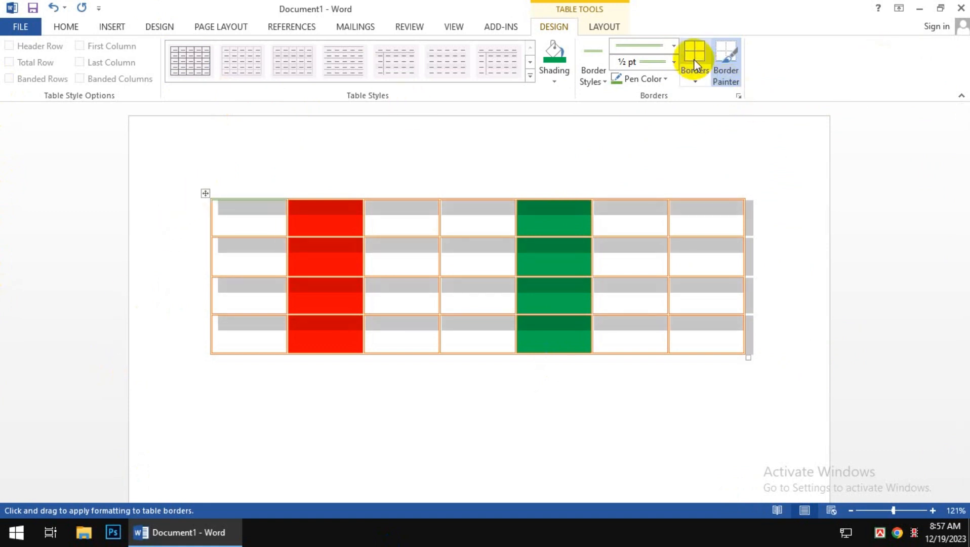
{"action": "left_click", "coordinate": [699, 75]}
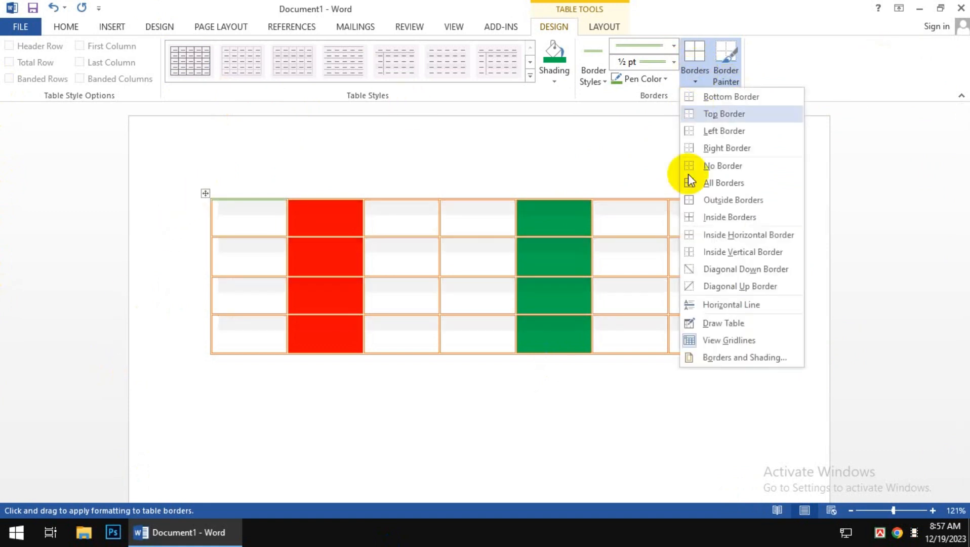
{"action": "left_click", "coordinate": [713, 183]}
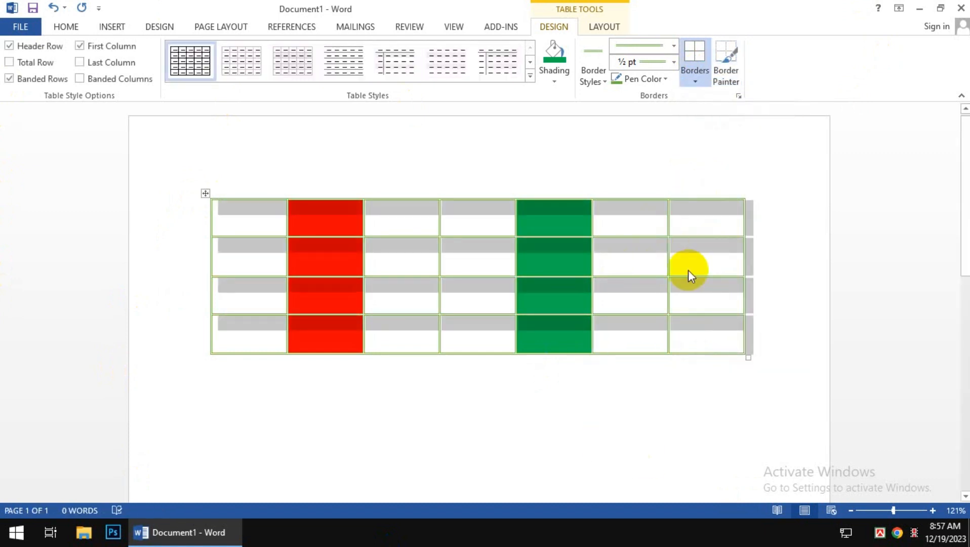
{"action": "left_click", "coordinate": [554, 79]}
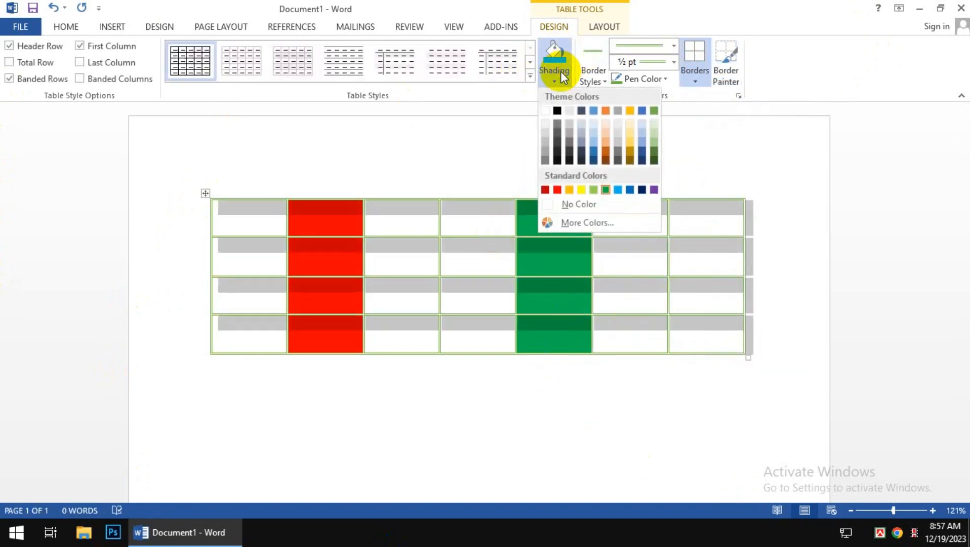
{"action": "left_click", "coordinate": [698, 131]}
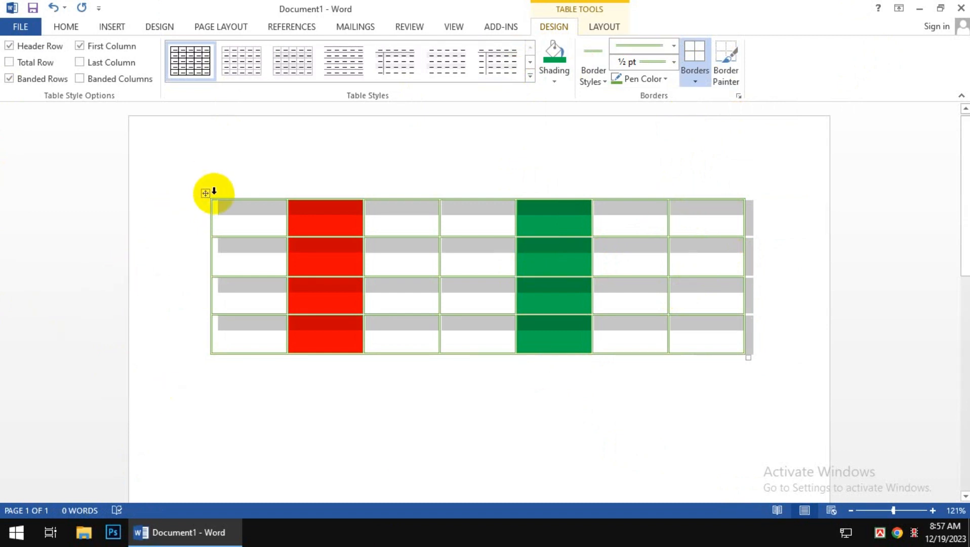
Set the border pen color to standard red and apply it to all borders of the whole table
{"action": "left_click", "coordinate": [665, 78]}
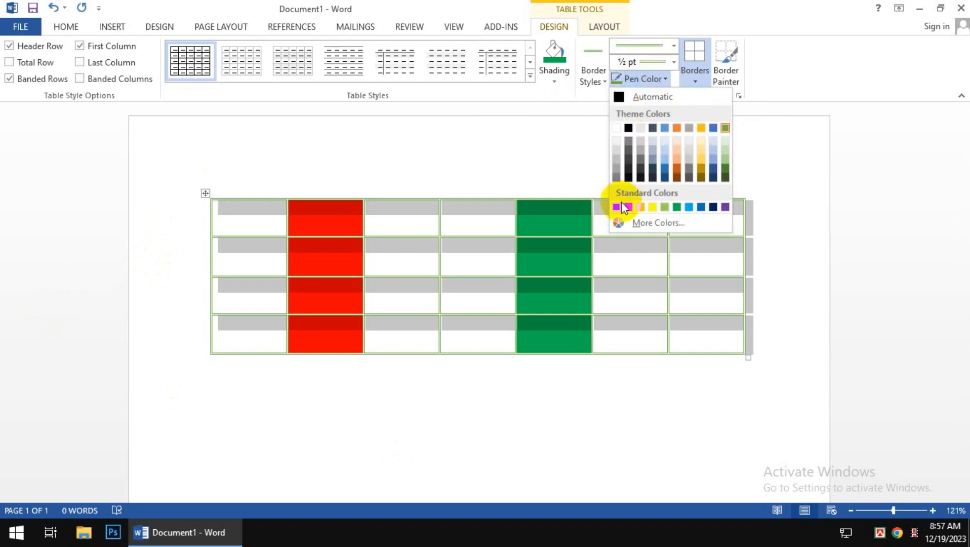
{"action": "left_click", "coordinate": [628, 207]}
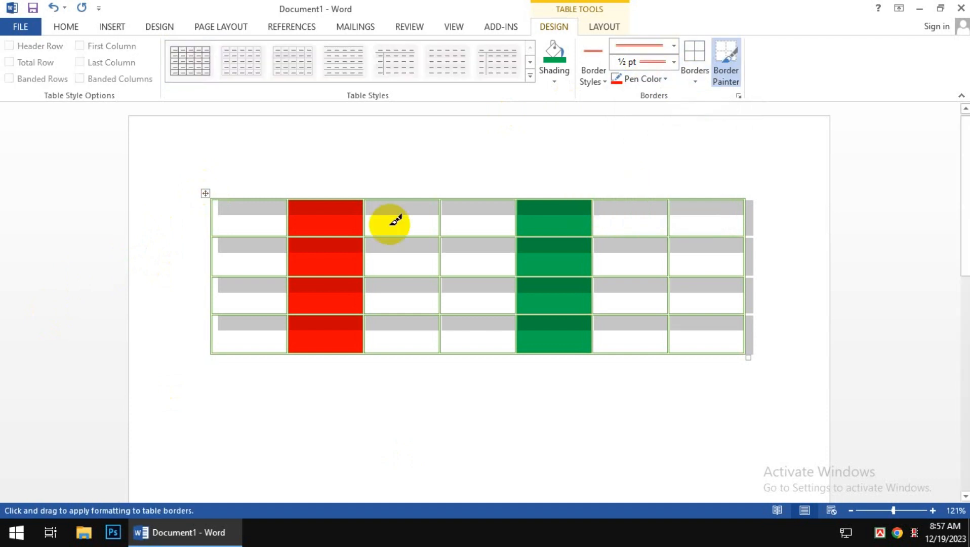
{"action": "left_click", "coordinate": [320, 225]}
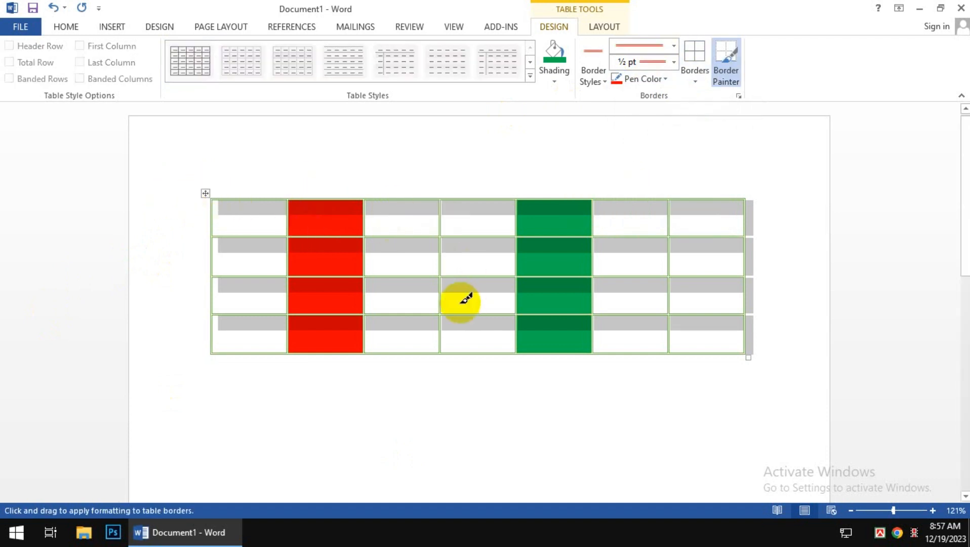
{"action": "left_click", "coordinate": [684, 77]}
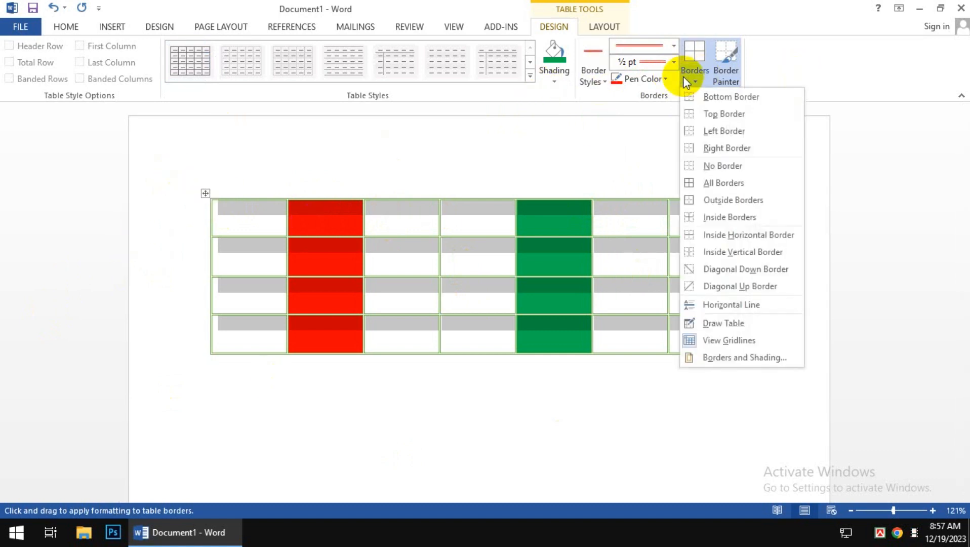
{"action": "left_click", "coordinate": [712, 184]}
Select the table's first column
{"action": "left_click", "coordinate": [256, 191]}
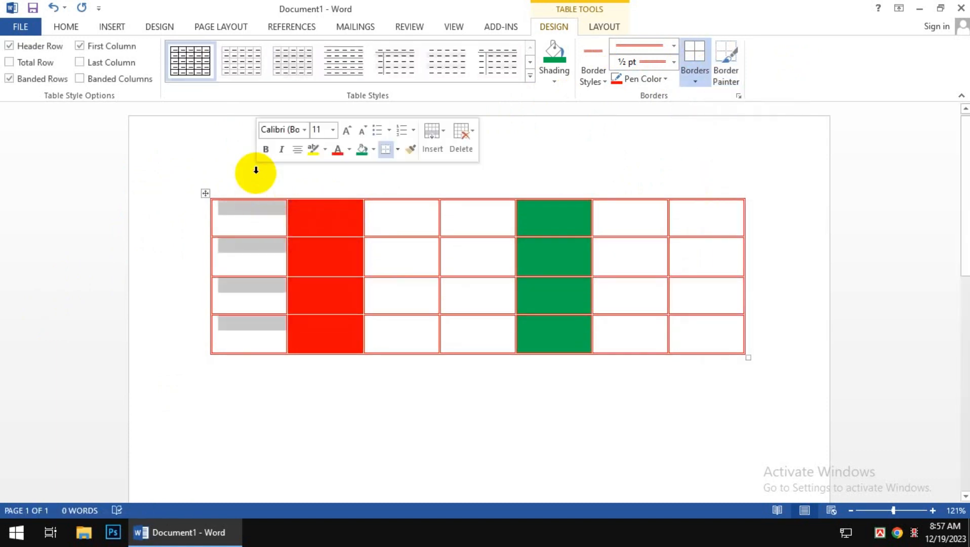